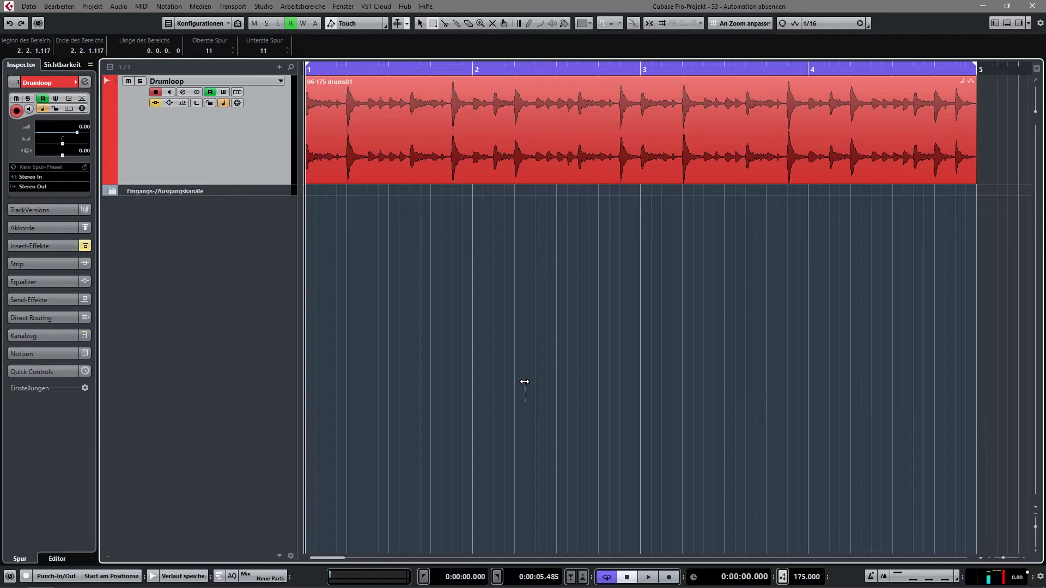
Play the drum loop and show the Drumloop track's volume automation lane
key("space")
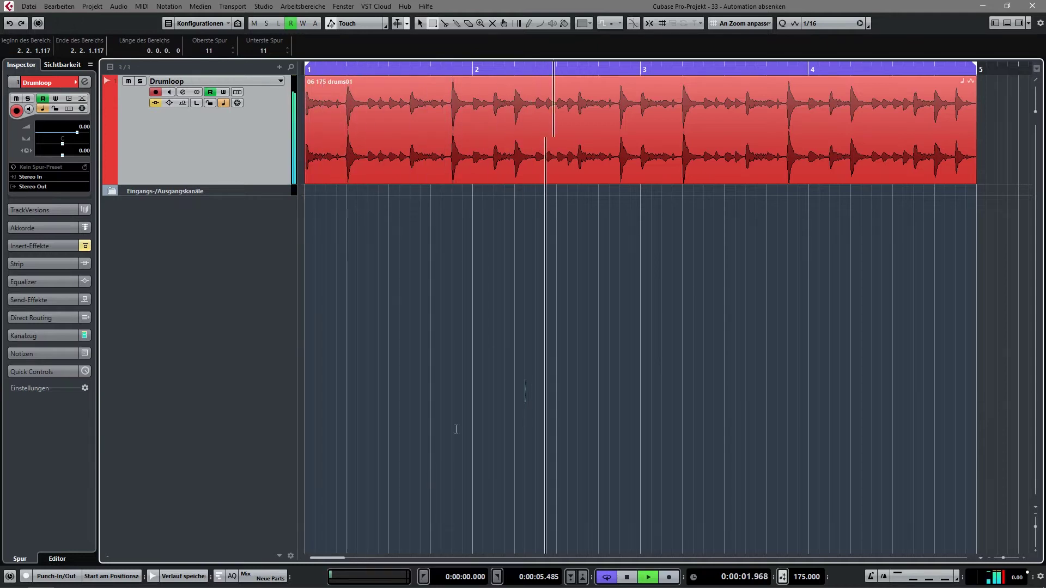
key("space")
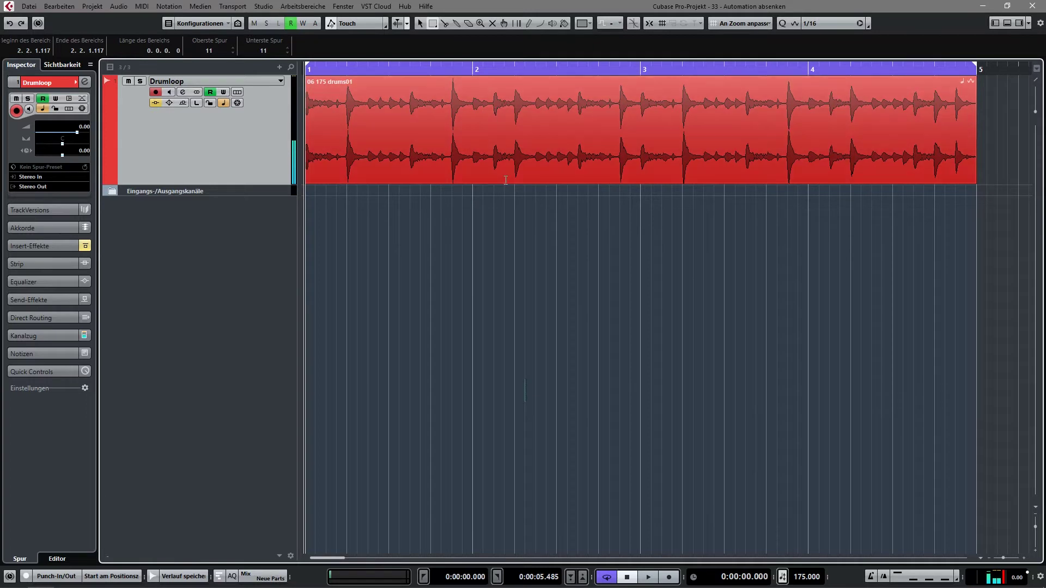
left_click(108, 178)
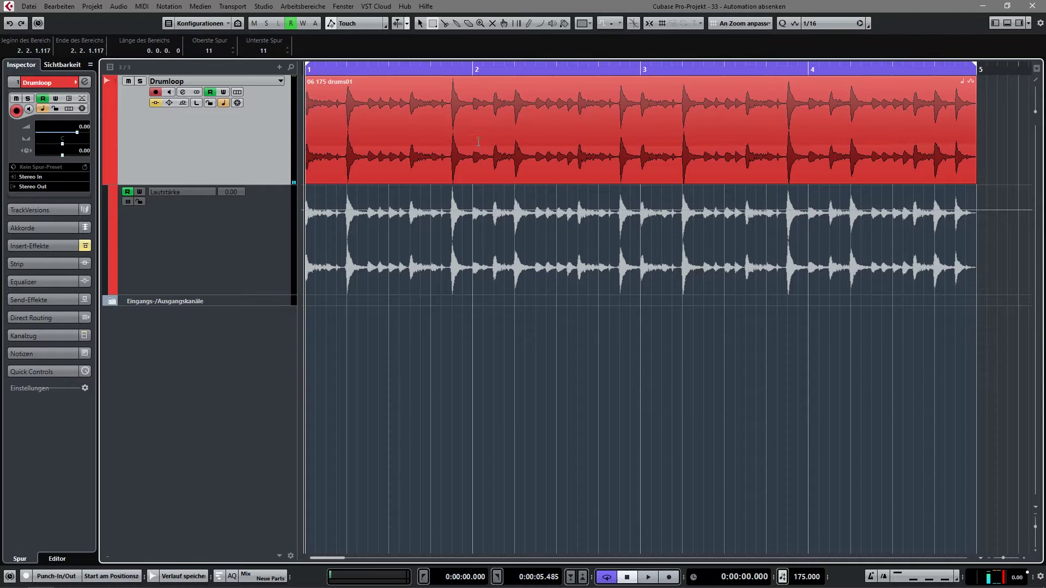
Draw a short volume dip at the start of bar 2 with individual automation points and play it back
left_click(419, 22)
left_click_drag(471, 207, 494, 211)
key("space")
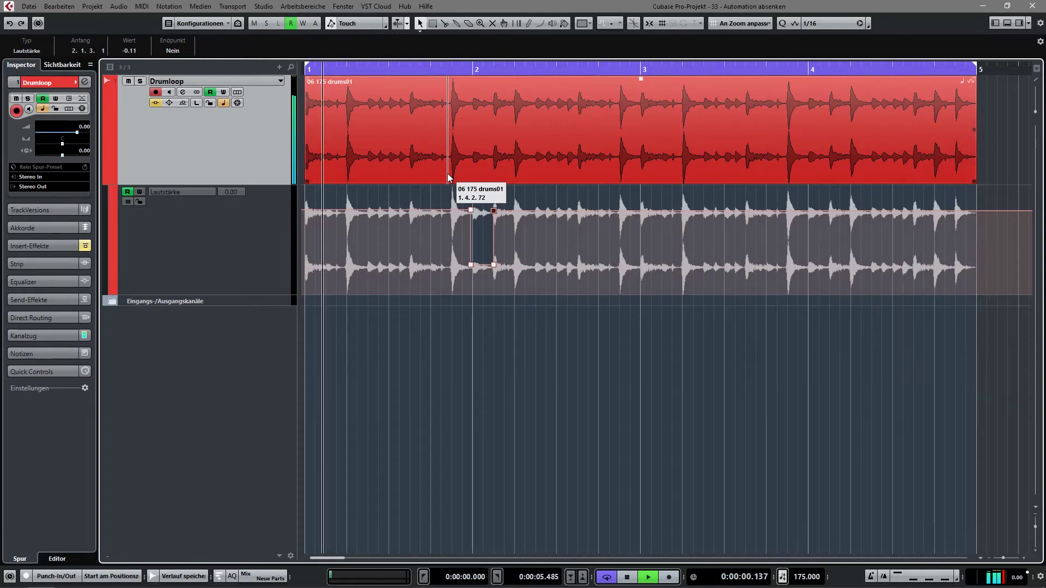
key("space")
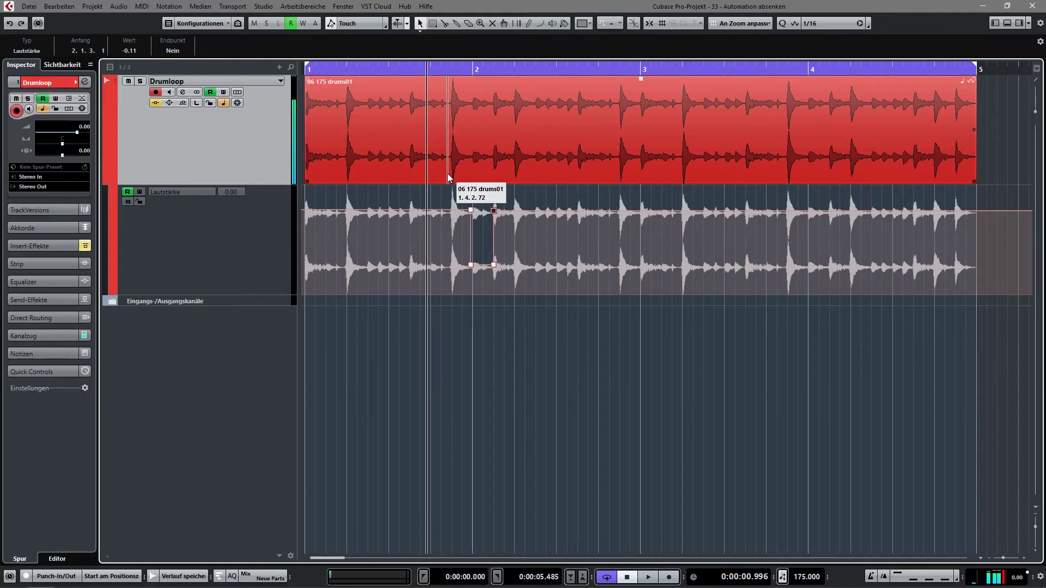
Delete the hand-drawn automation points of the volume dip at bar 2
key("Delete")
key("Delete")
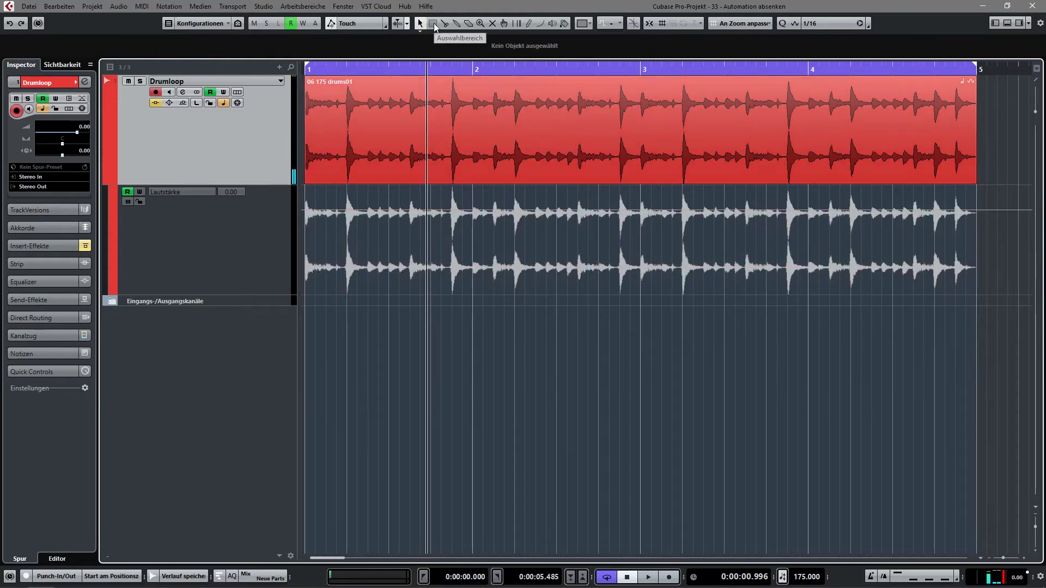
Select a short range at the start of bar 2 in the volume lane, lower its automation almost to minimum, and play it back
left_click(432, 23)
left_click_drag(472, 232, 494, 234)
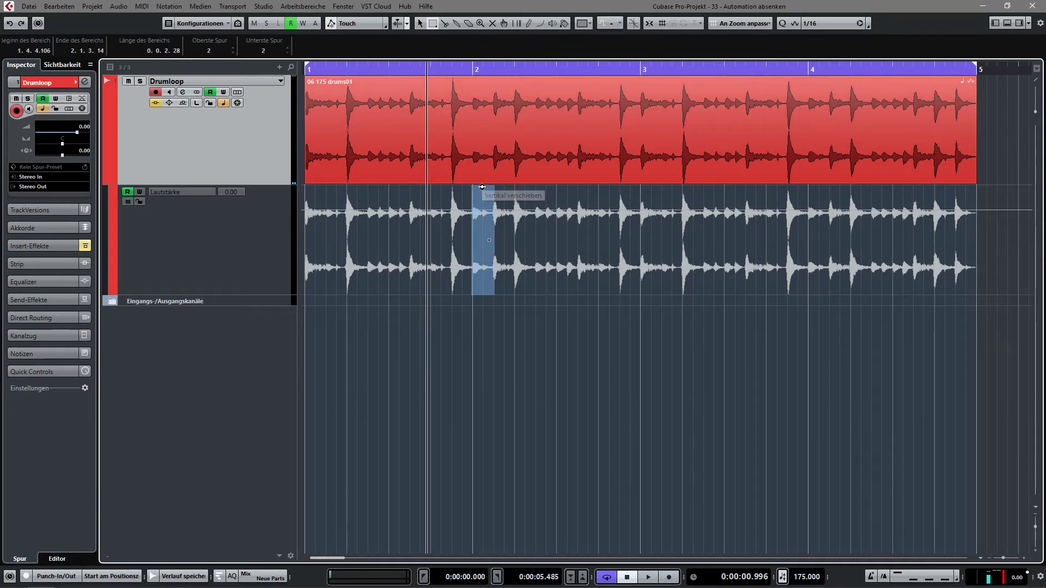
left_click(479, 245)
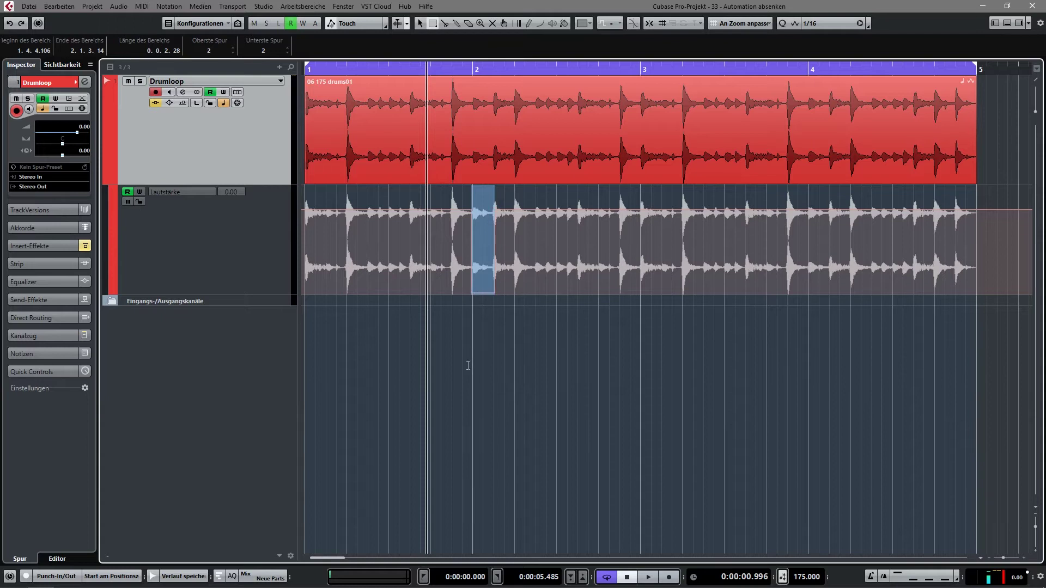
key("space")
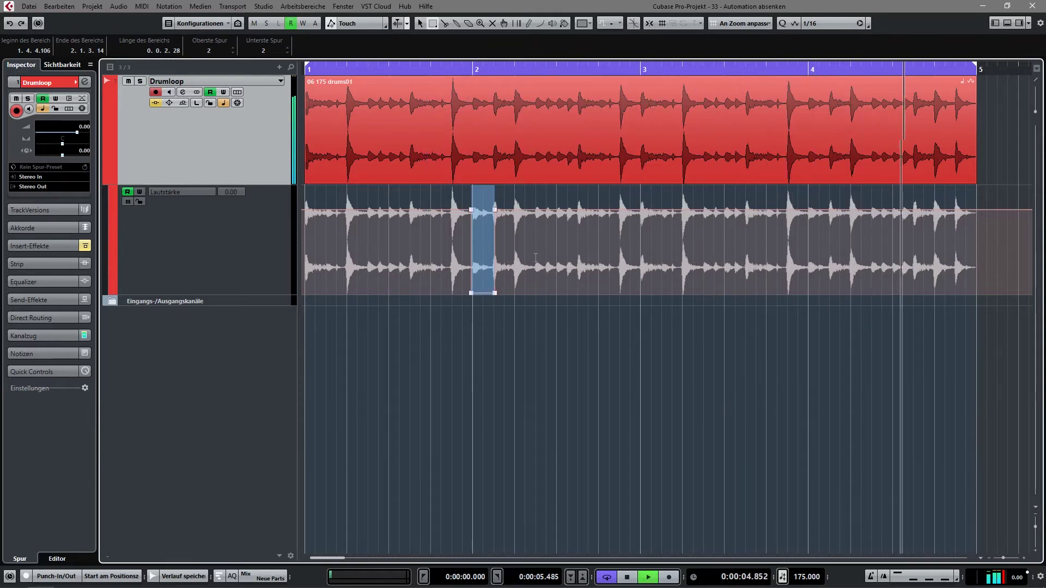
key("space")
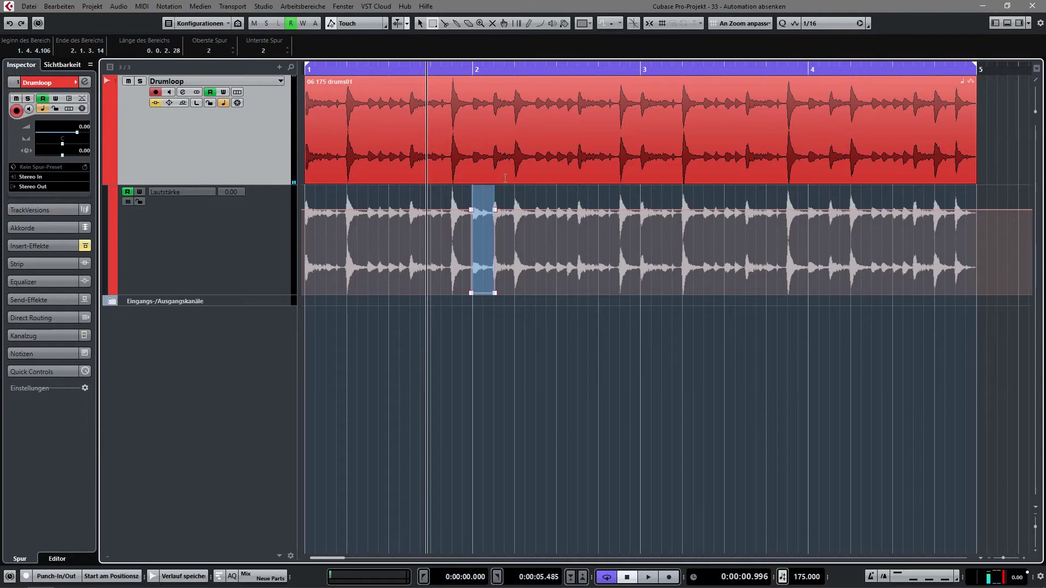
Range-select the drum hit from about 2.1.4.93 to 2.2.3.7 across the event and volume lane, and lower its automation almost to minimum
left_click(503, 130)
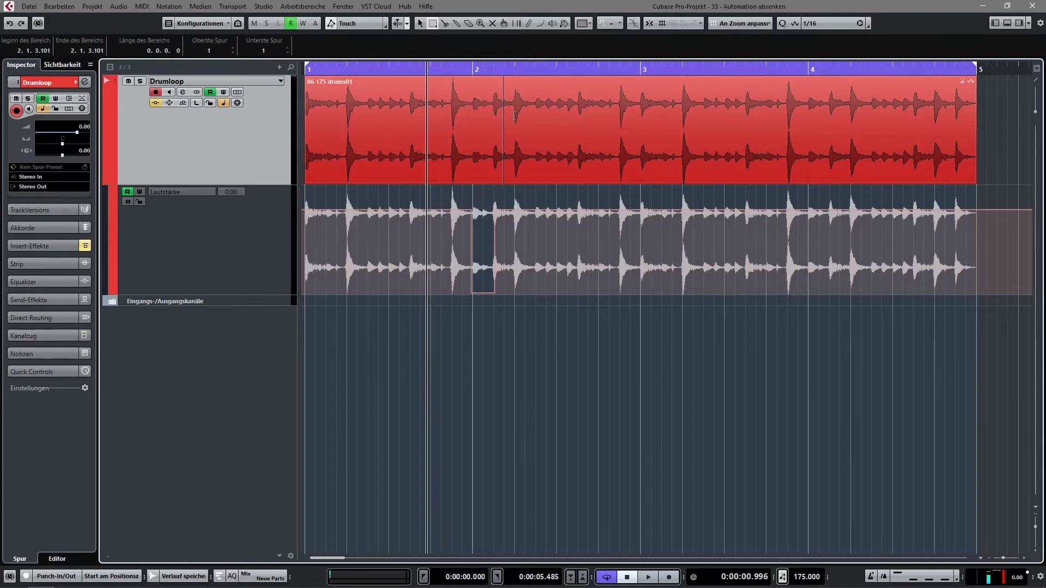
left_click_drag(513, 115, 536, 130)
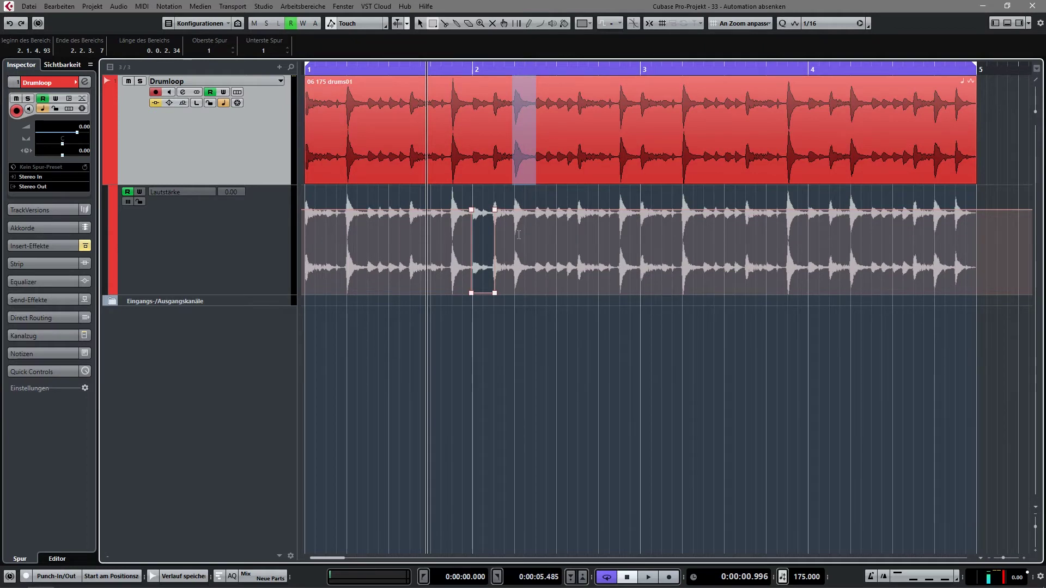
left_click(569, 193)
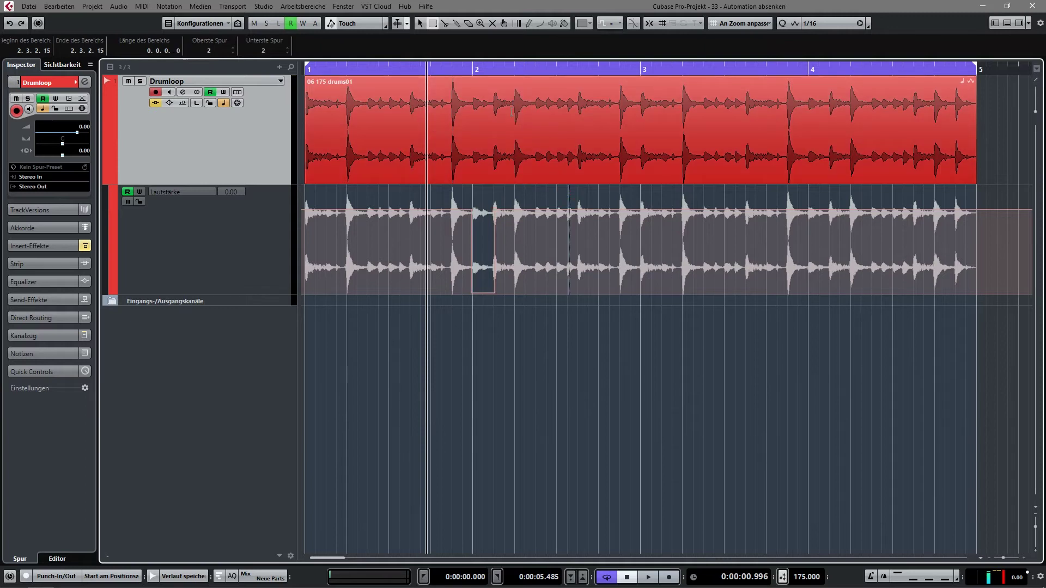
left_click_drag(512, 109, 536, 107)
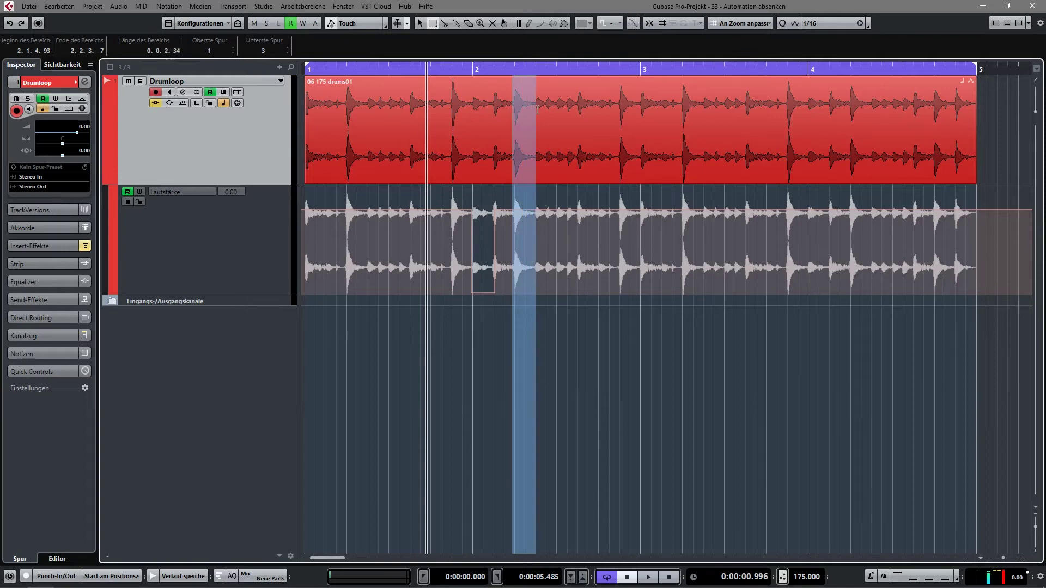
left_click_drag(521, 187, 522, 329)
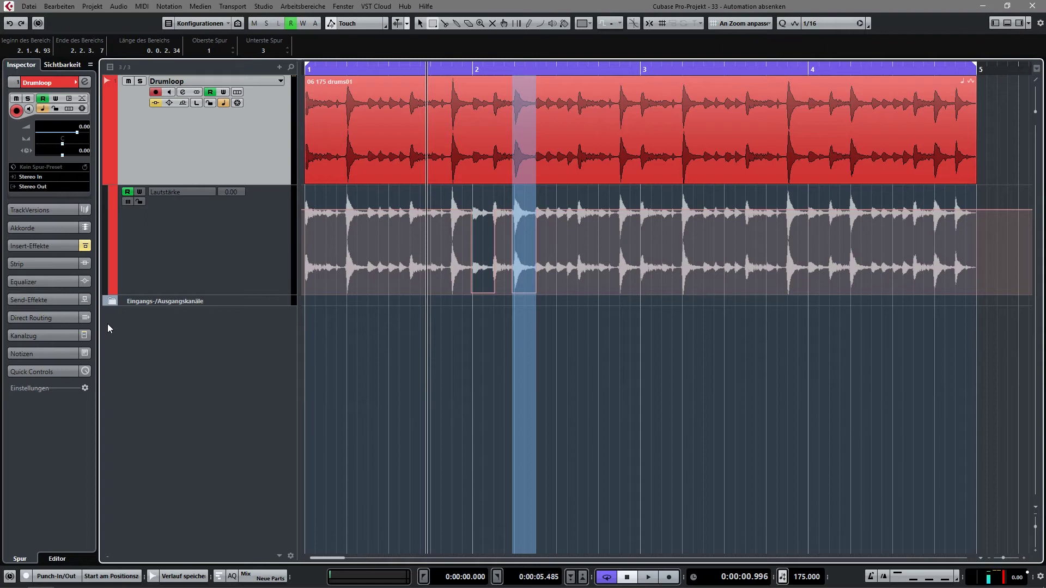
Activate the Drumloop track's REVelation insert in the MixConsole and play the loop from the start
key("alt+F3")
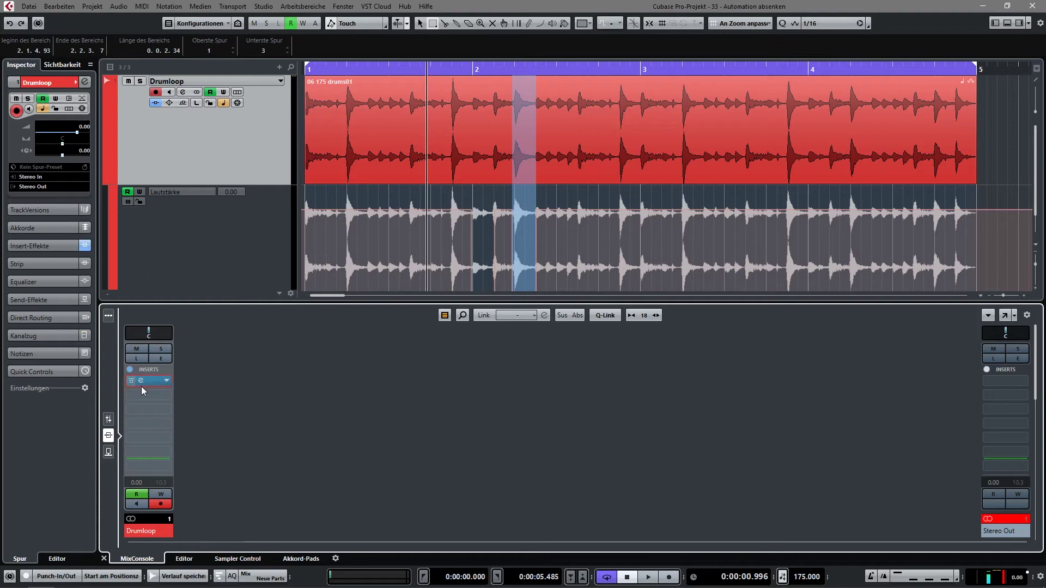
key("Home")
key("space")
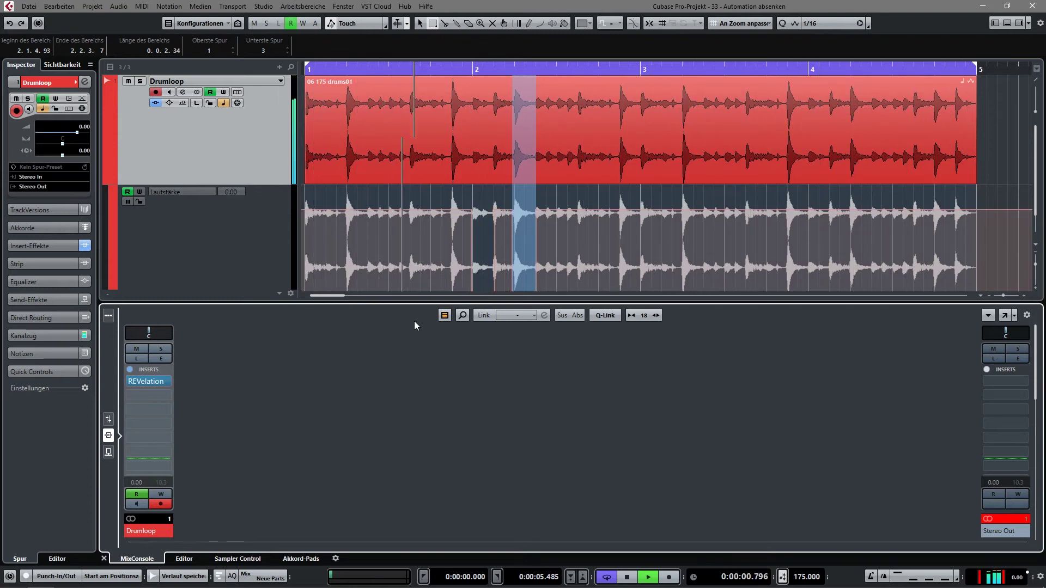
key("space")
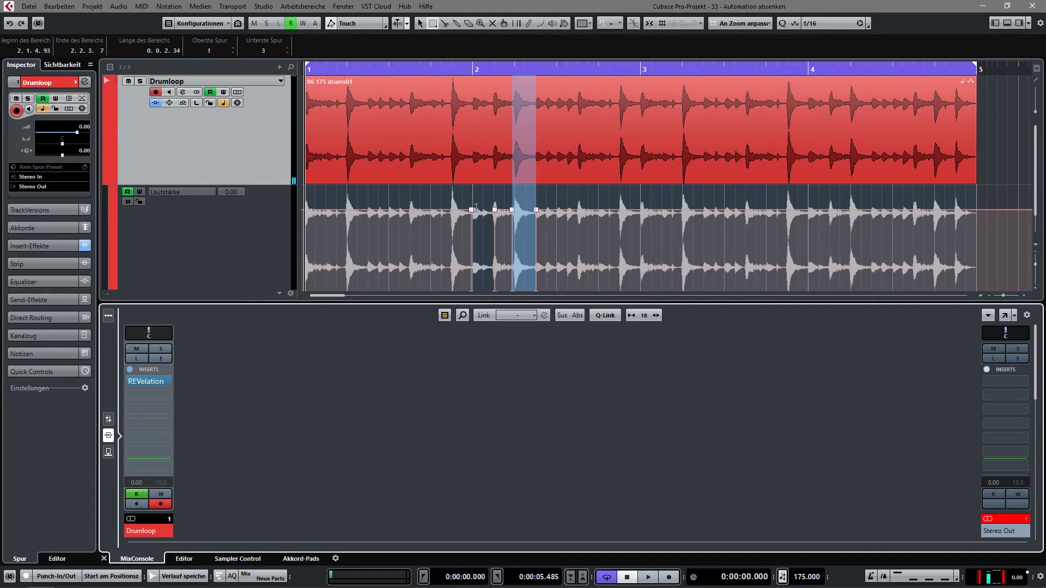
Delete both volume automation dips in bar 2 by range-selecting them in the volume lane
key("Delete")
scroll(523, 272, "down", 1)
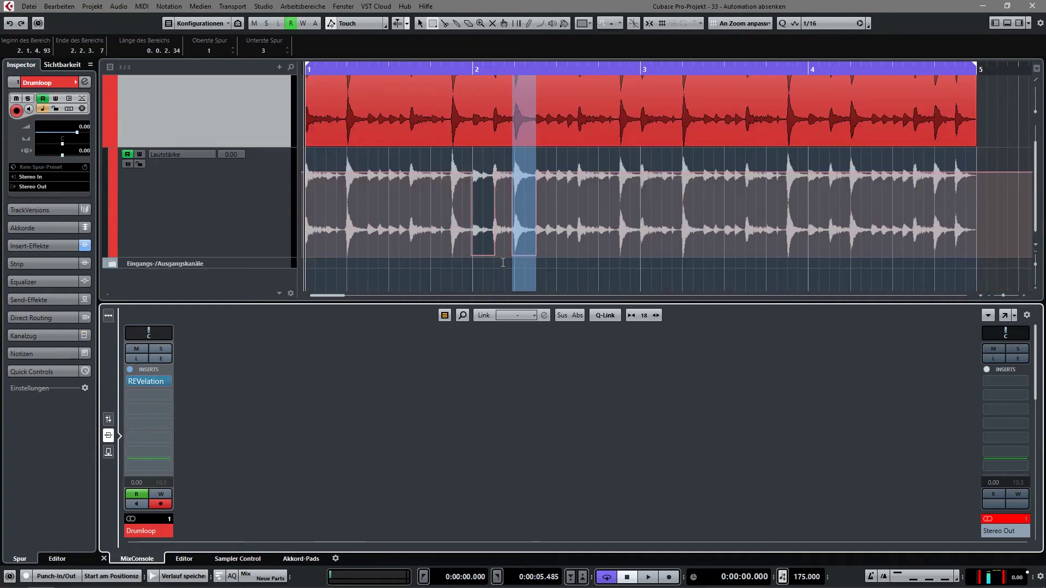
mouse_move(507, 248)
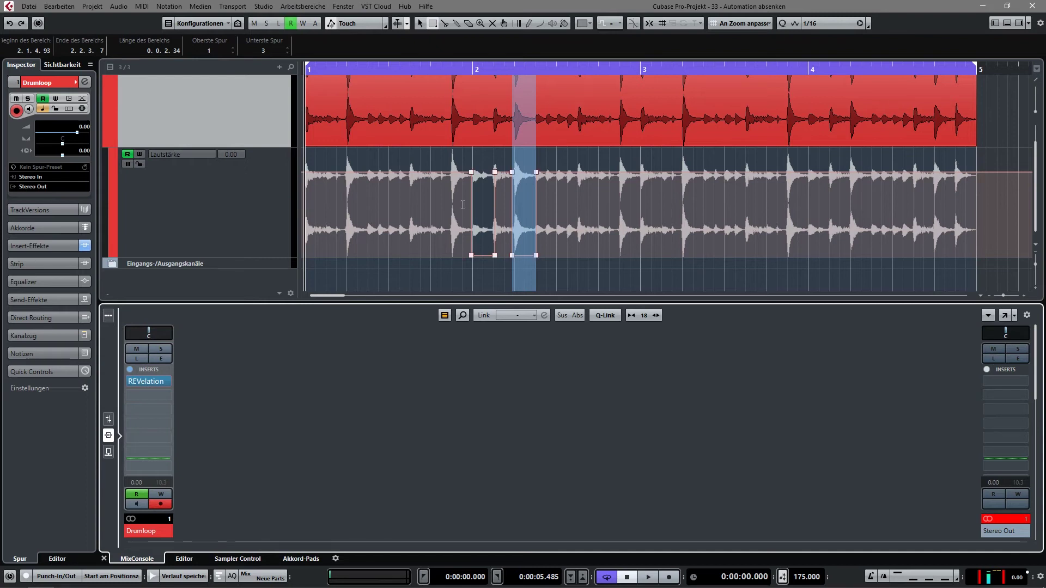
left_click_drag(447, 183, 576, 178)
key("Delete")
Switch the automation lane from volume to the Input Filter PreGain parameter
left_click(200, 159)
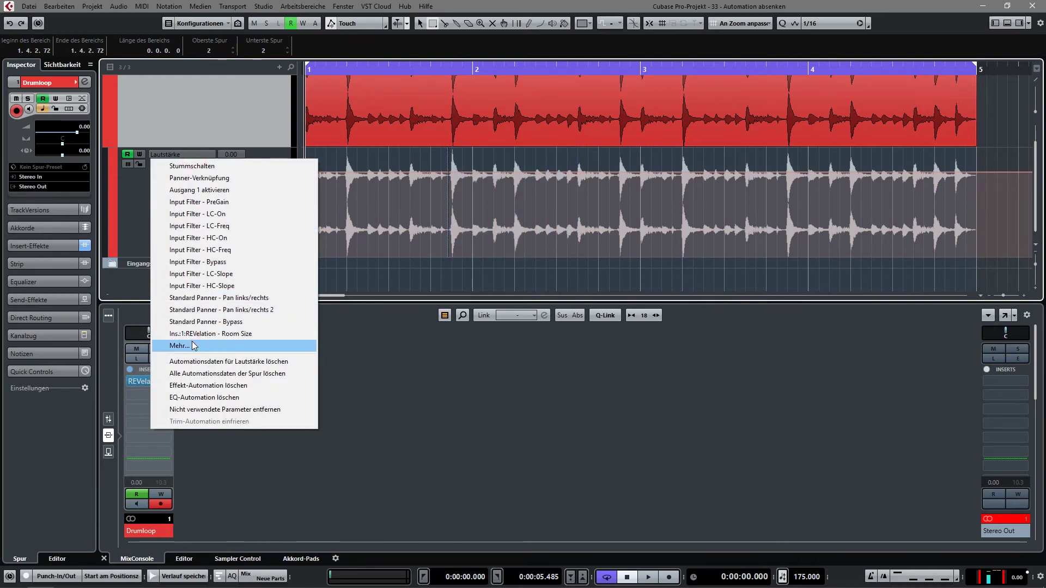
left_click(179, 345)
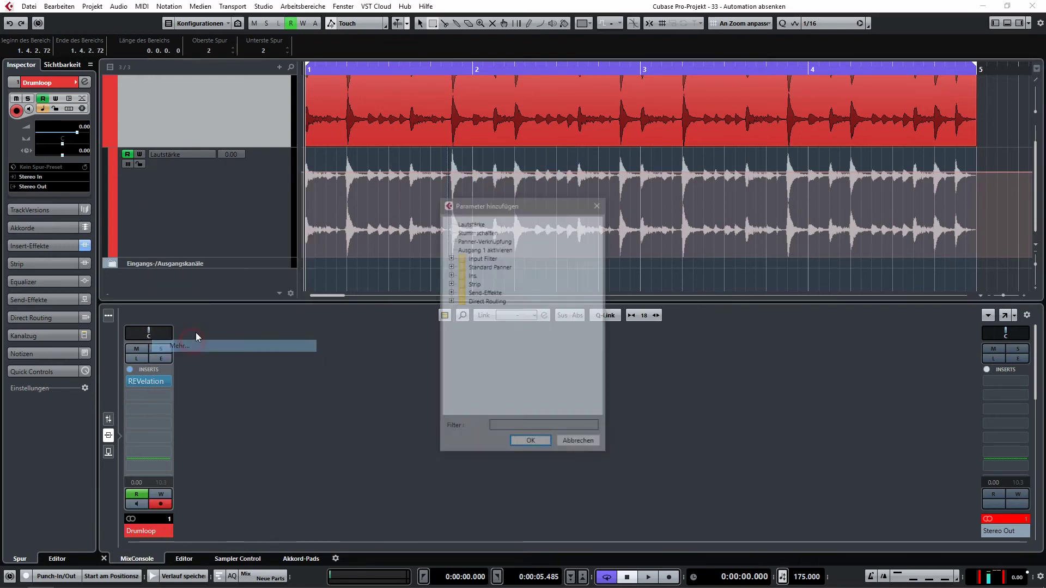
left_click(450, 275)
left_click(450, 257)
left_click(479, 266)
left_click(531, 443)
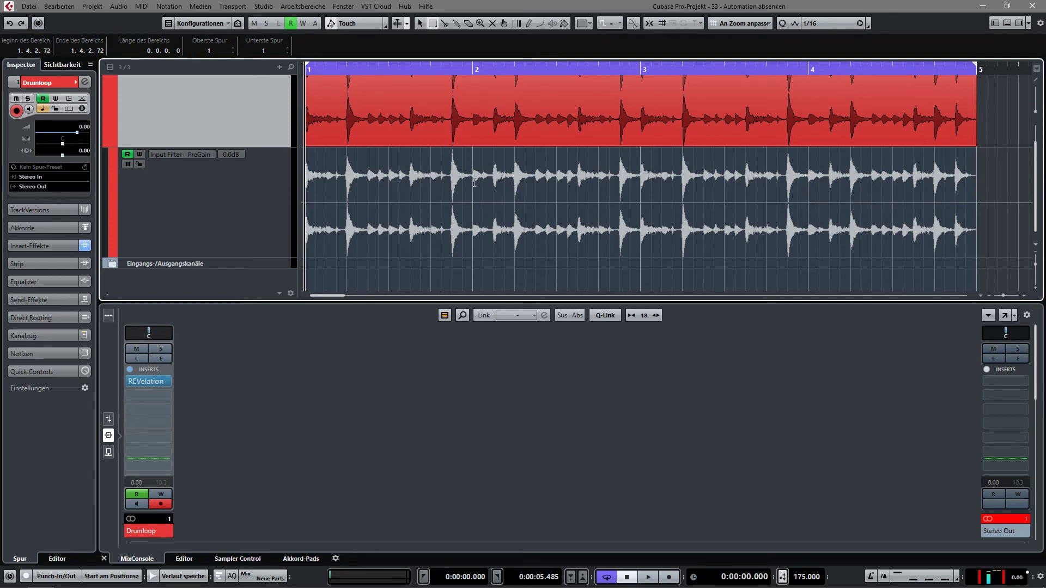
Lower the PreGain automation to minimum over a short range at the start of bar 2 and play the loop
left_click_drag(470, 181, 492, 184)
left_click(479, 153)
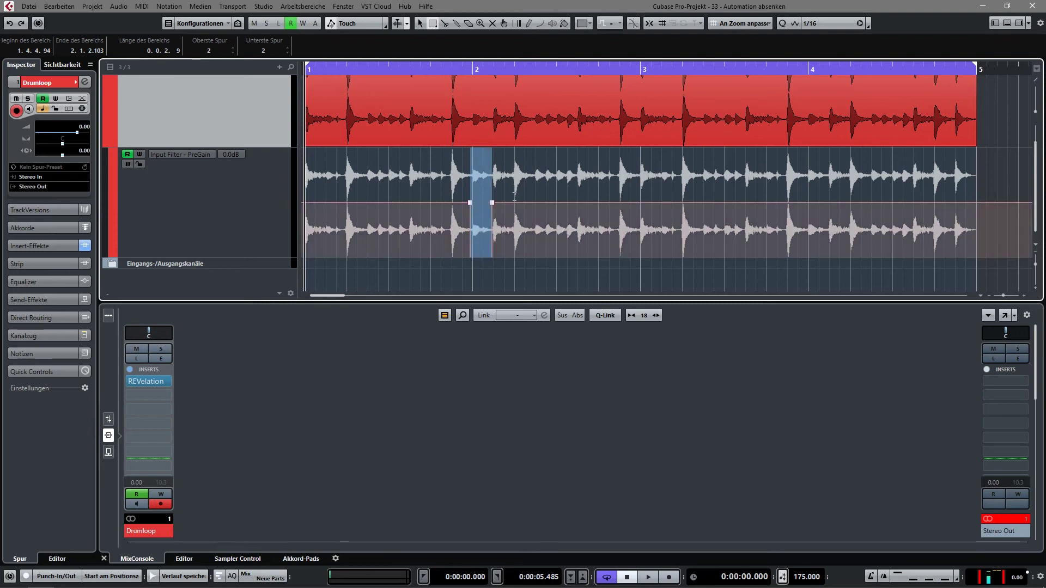
key("space")
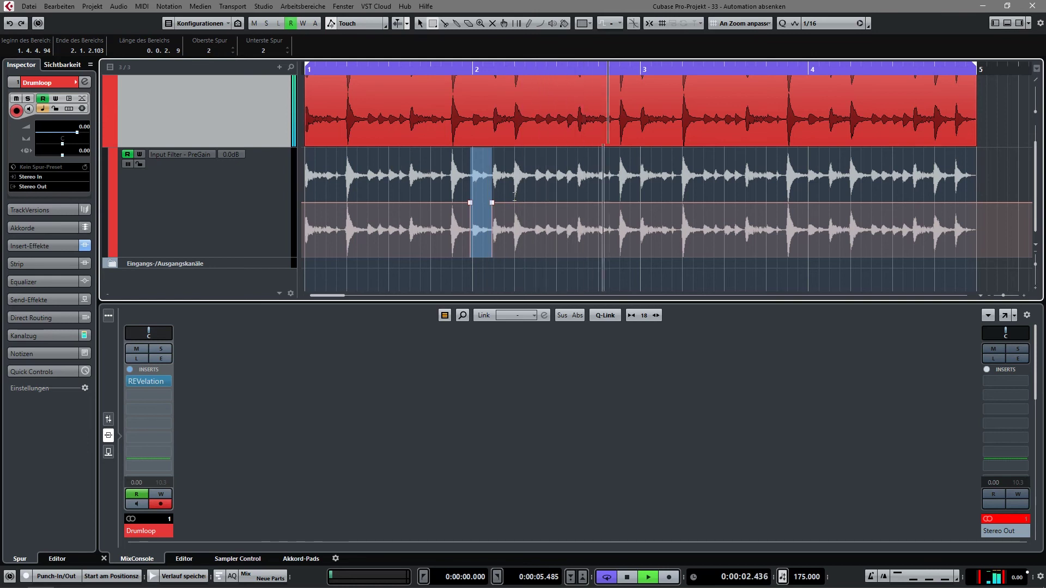
key("space")
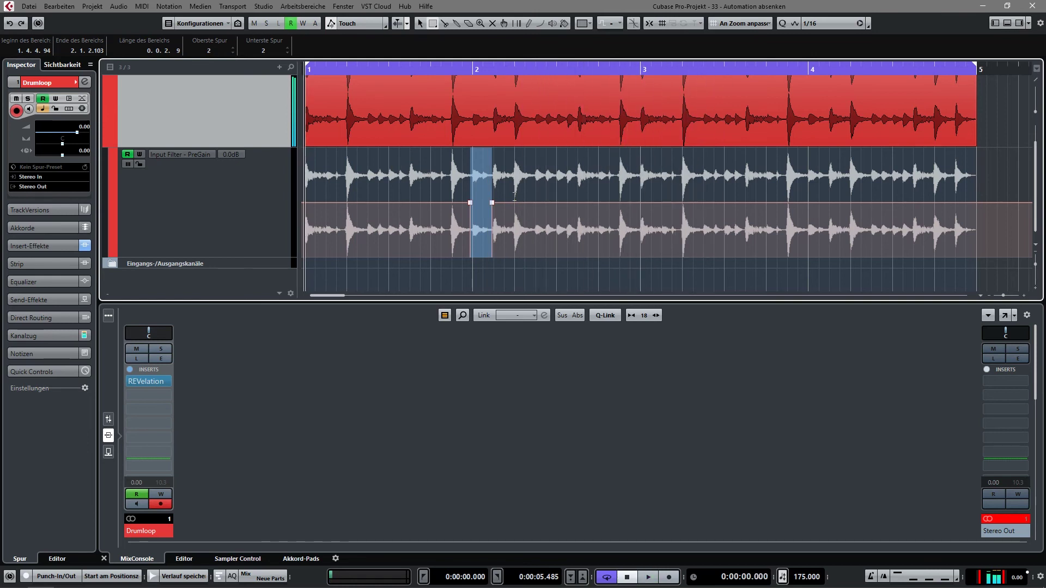